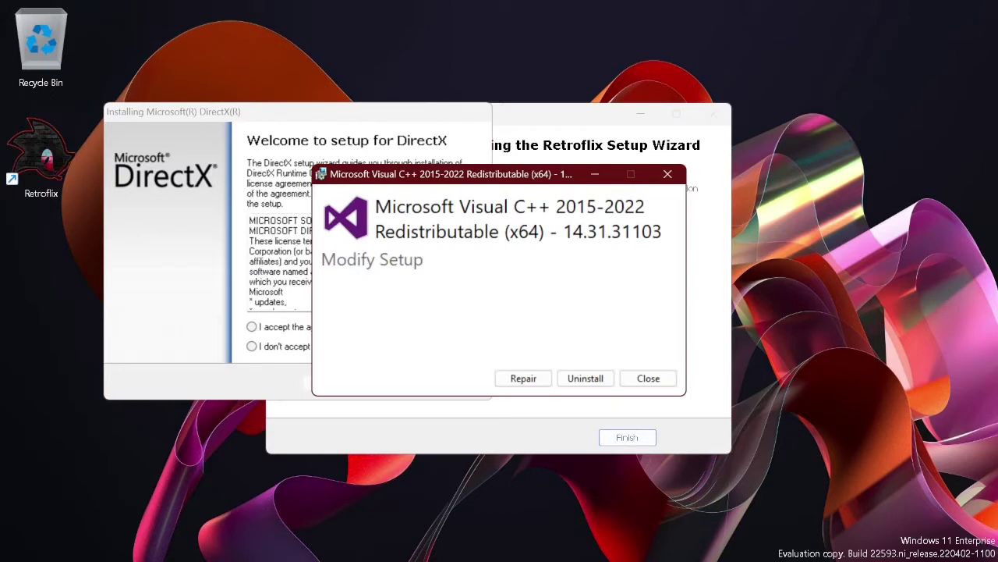
# Repair the Microsoft Visual C++ 2015-2022 Redistributable (x64) and close its setup
pyautogui.press('Return')
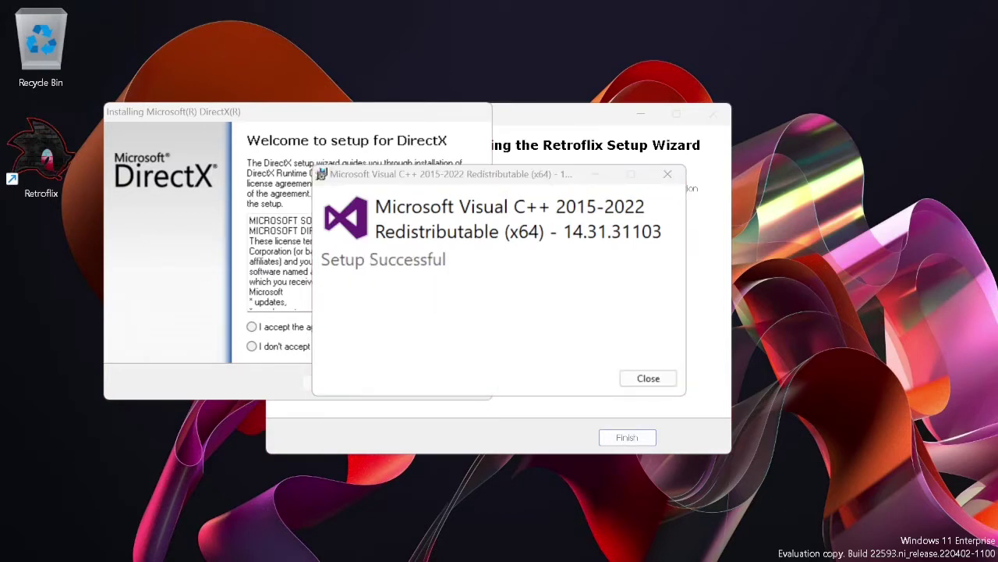
pyautogui.press('Return')
# Accept the DirectX license agreement, install the DirectX runtime components and finish that setup
pyautogui.hotkey('alt', 'a')
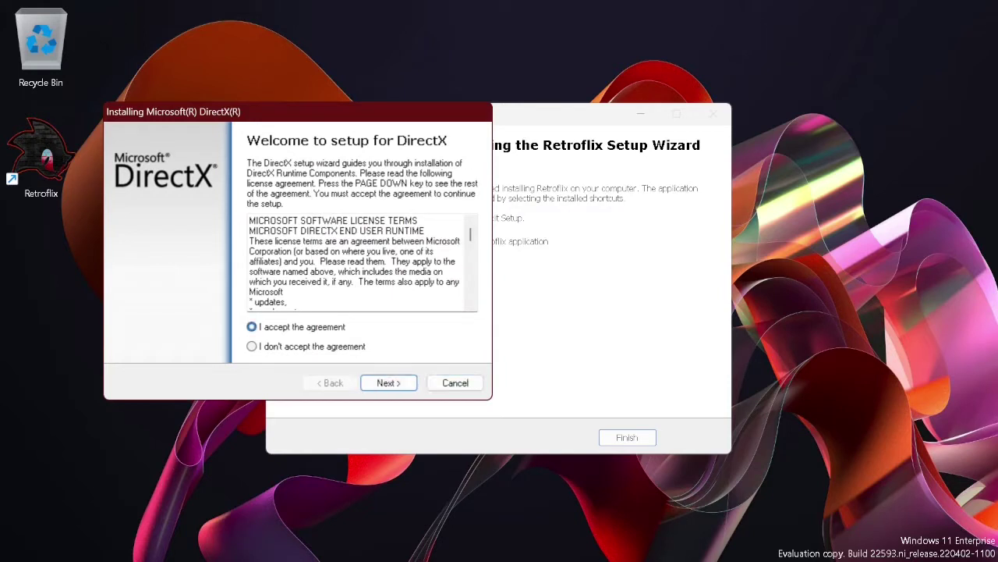
pyautogui.press('Return')
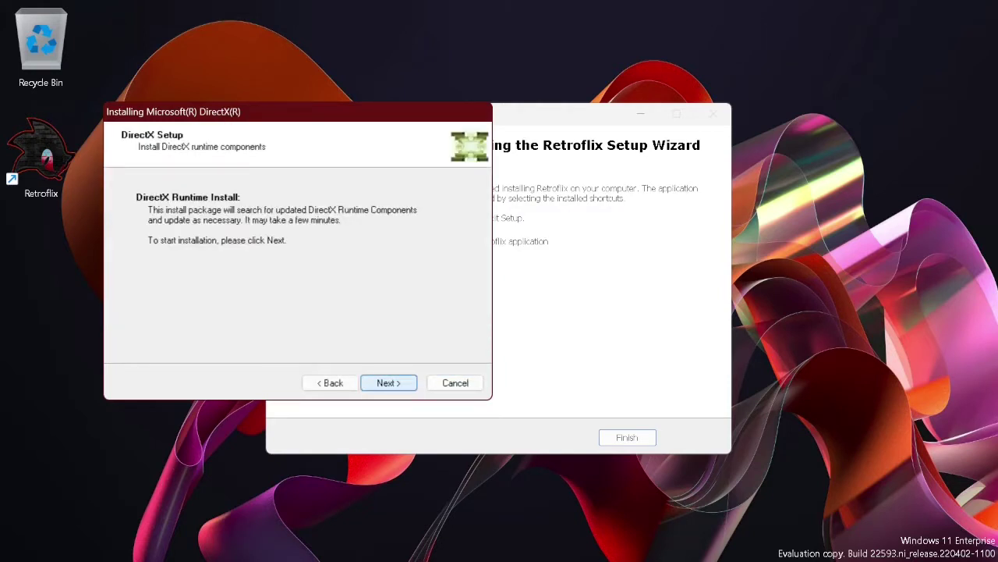
pyautogui.press('Return')
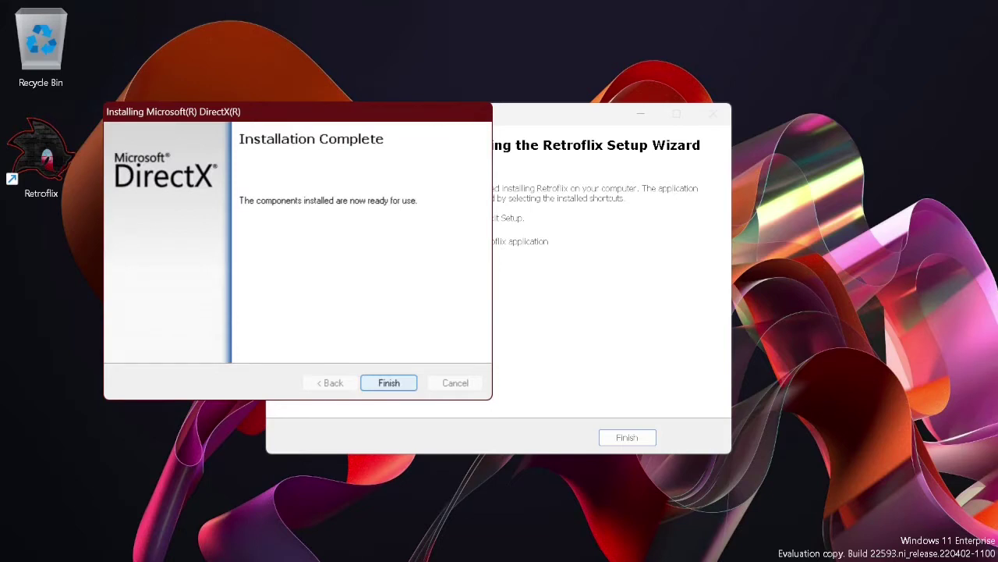
pyautogui.press('Return')
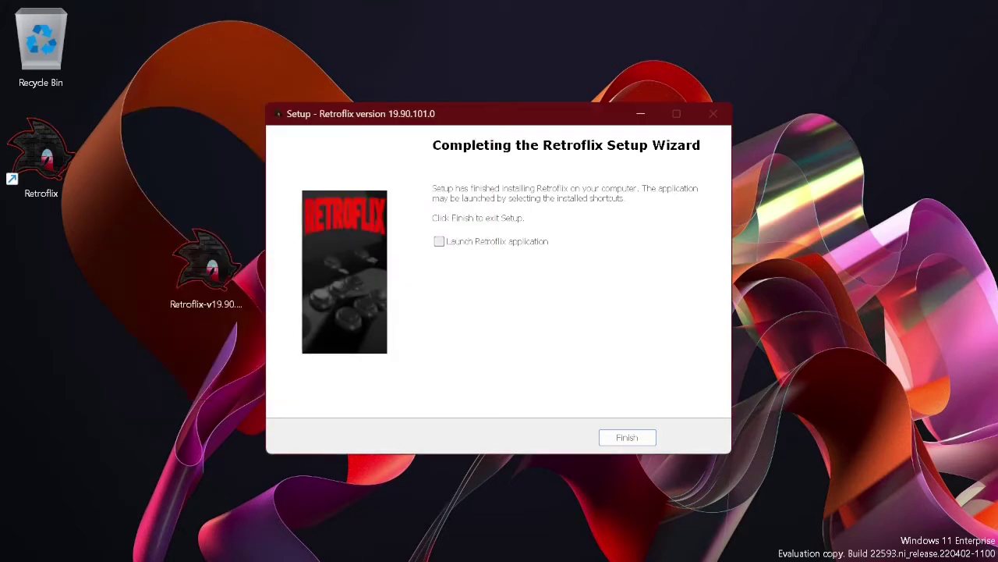
# Finish the Retroflix setup wizard without launching the application and select the Retroflix installer file on the desktop
pyautogui.press('Return')
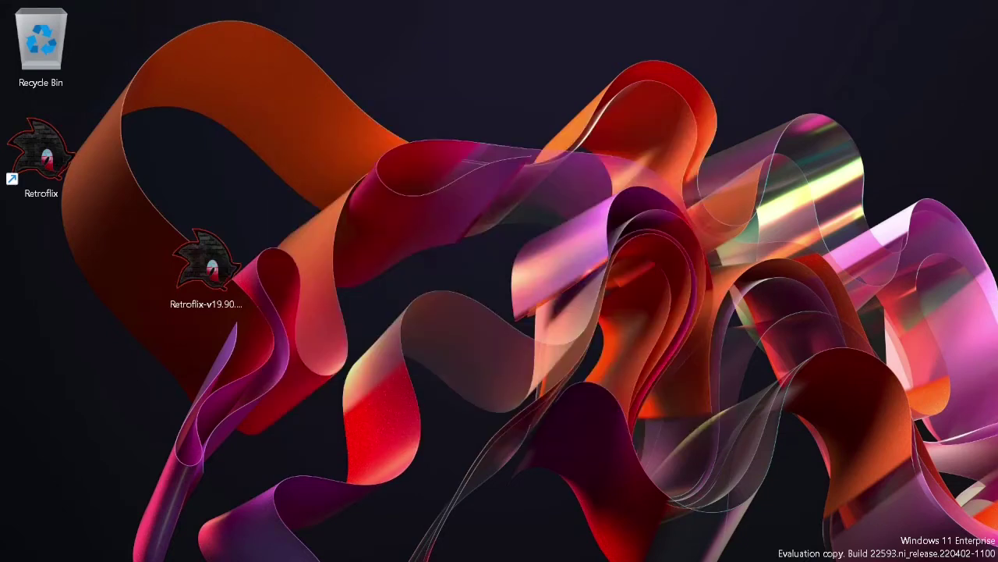
pyautogui.click(206, 266)
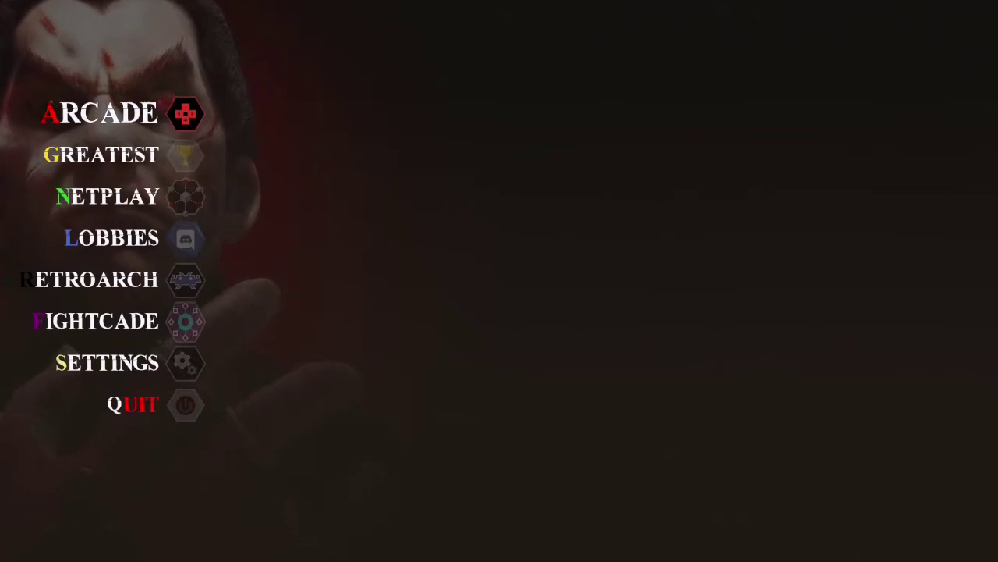
# Open the Arcade section and go to its platform list
pyautogui.press('Down')
pyautogui.press('Up')
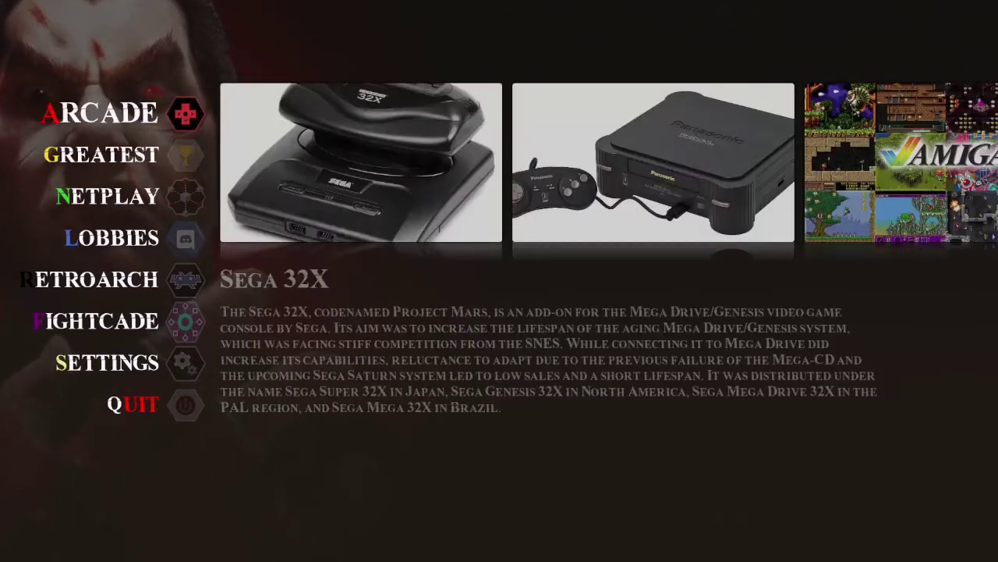
pyautogui.press('Return')
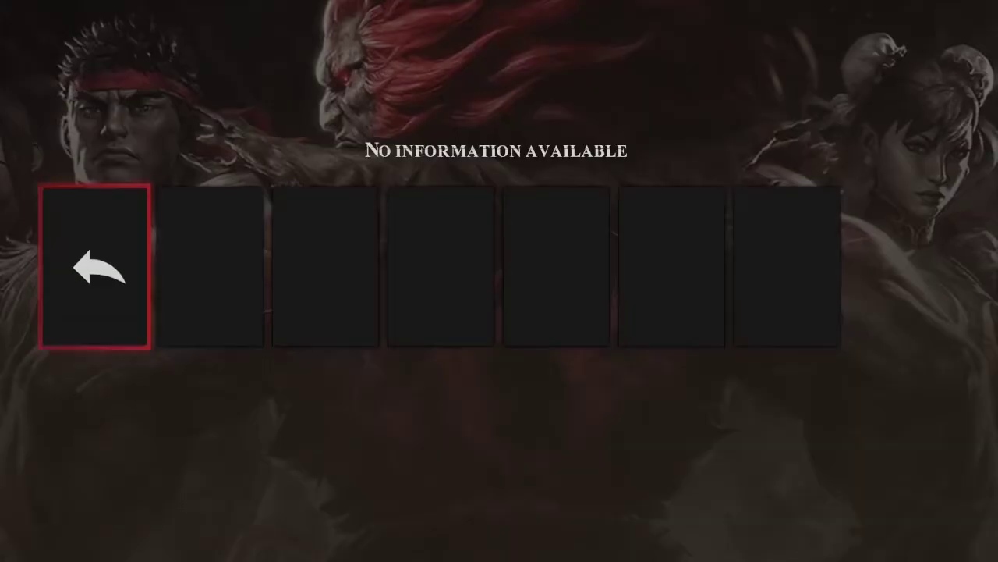
pyautogui.press('Right')
pyautogui.press('Return')
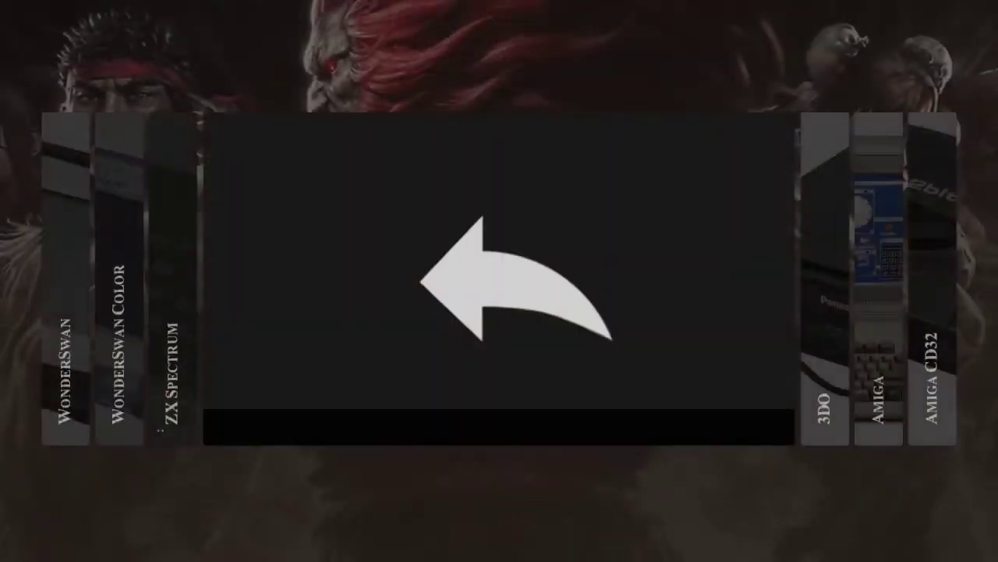
# Find the Super Nintendo Entertainment System Hacks collection in the platform list and open it
pyautogui.press('Left')
pyautogui.press('Left')
pyautogui.press('Left')
pyautogui.press('Left')
pyautogui.press('Left')
pyautogui.press('Left')
pyautogui.press('Left')
pyautogui.press('Left')
pyautogui.press('Left')
pyautogui.press('Left')
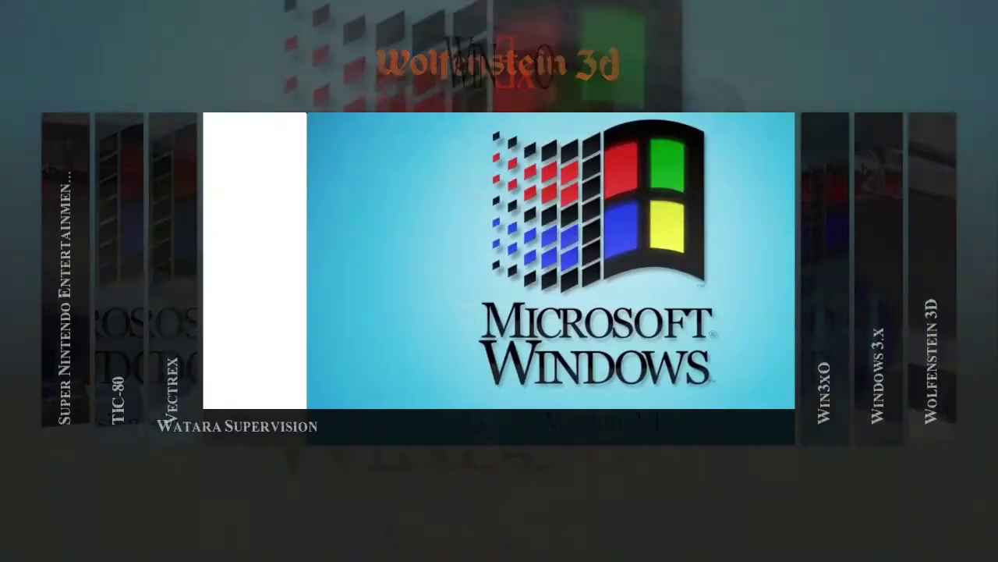
pyautogui.press('Left')
pyautogui.press('Left')
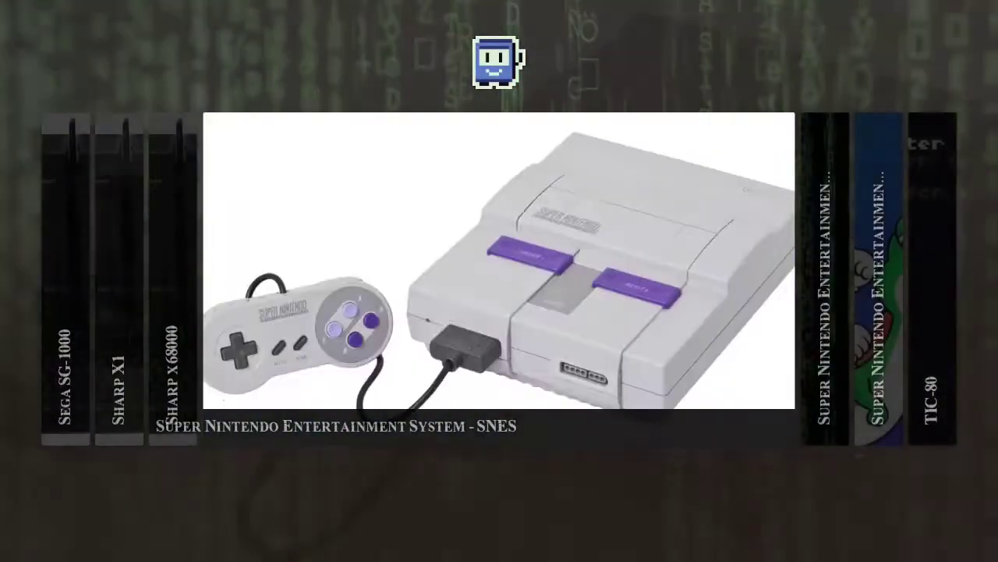
pyautogui.press('Right')
pyautogui.press('Return')
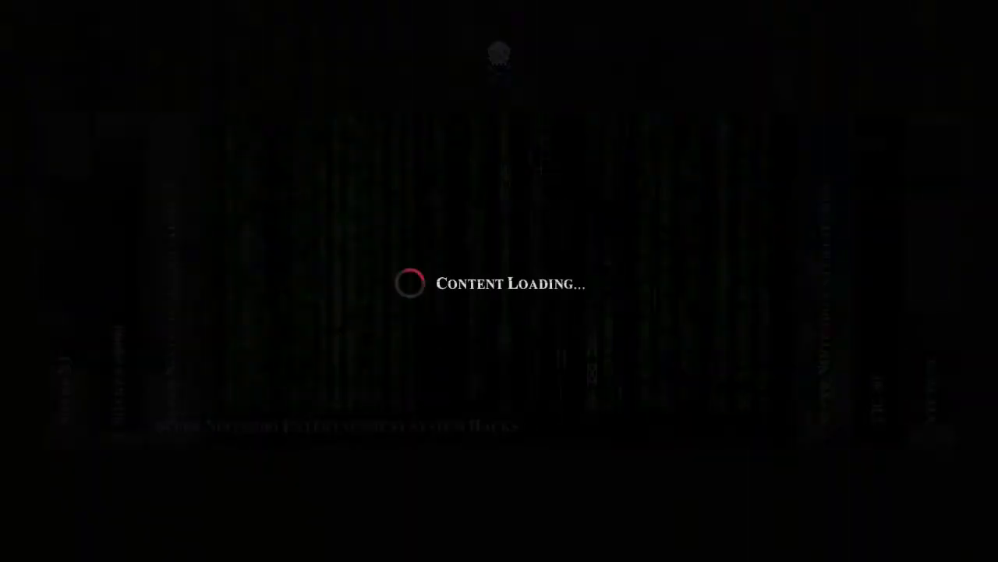
# Look through the Super Nintendo hacks from The 1st Annual Vanilla Level Design Contest to the Bowser Rampage titles
pyautogui.press('Right')
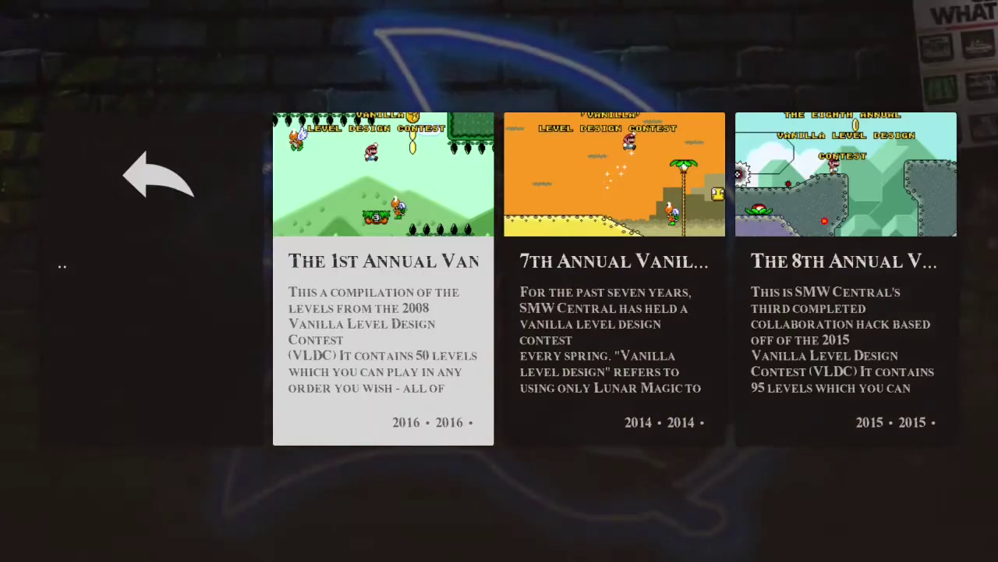
pyautogui.press('Right')
pyautogui.press('Right')
pyautogui.press('Right')
pyautogui.press('Right')
pyautogui.press('Right')
pyautogui.press('Right')
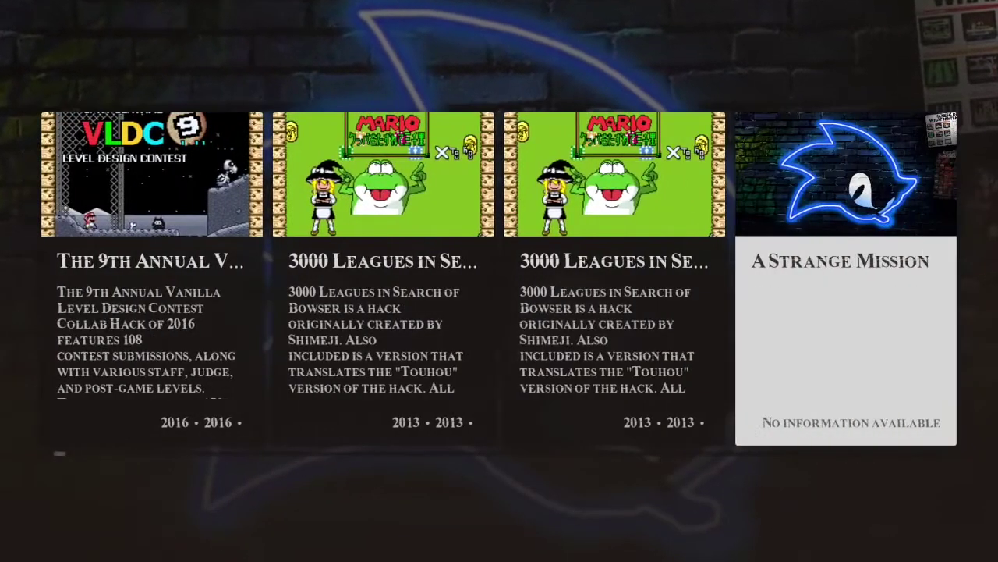
pyautogui.press('Right')
pyautogui.press('Right')
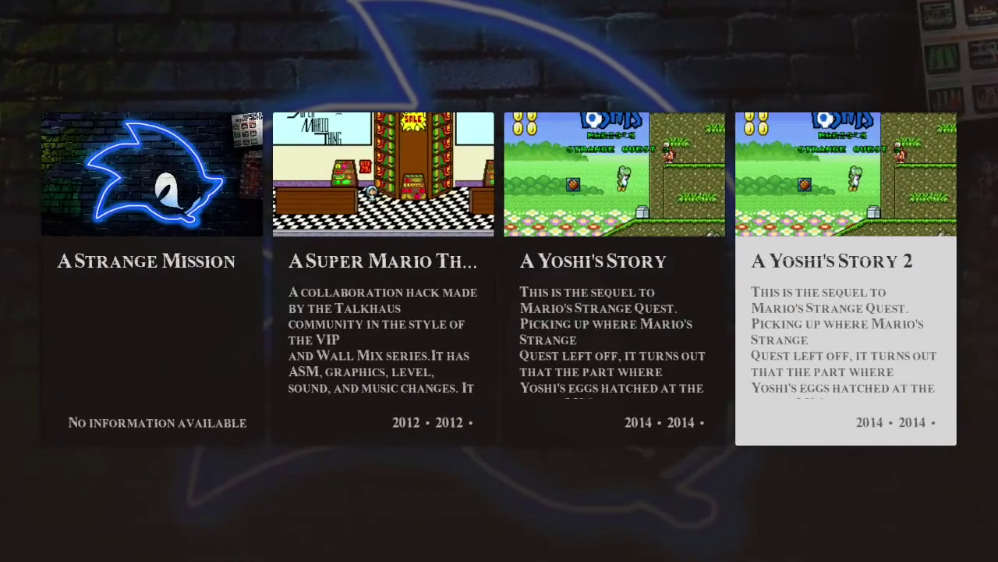
pyautogui.press('Right')
pyautogui.press('Right')
pyautogui.press('Right')
pyautogui.press('Right')
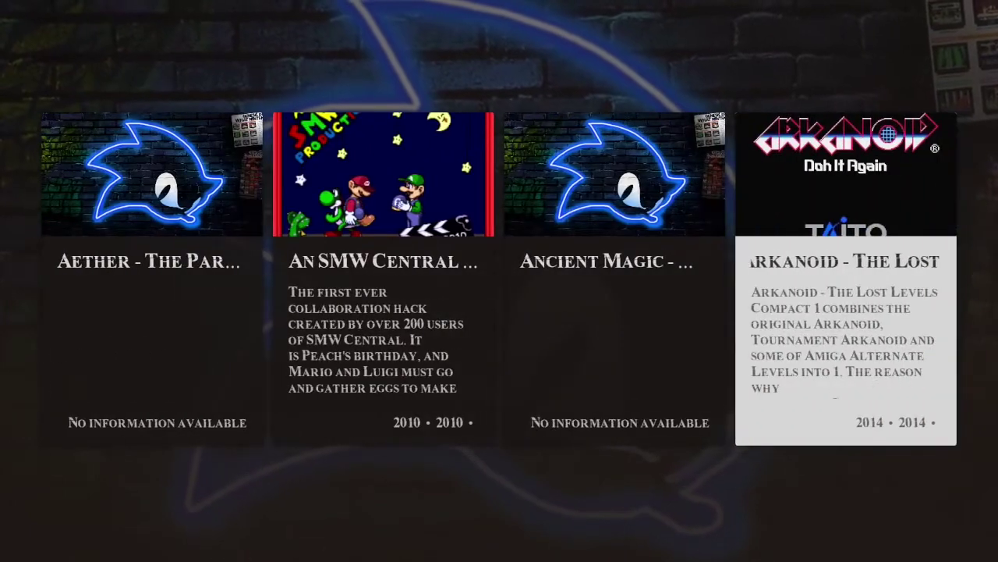
pyautogui.press('Right')
pyautogui.press('Right')
pyautogui.press('Right')
pyautogui.press('Right')
pyautogui.press('Right')
pyautogui.press('Right')
pyautogui.press('Right')
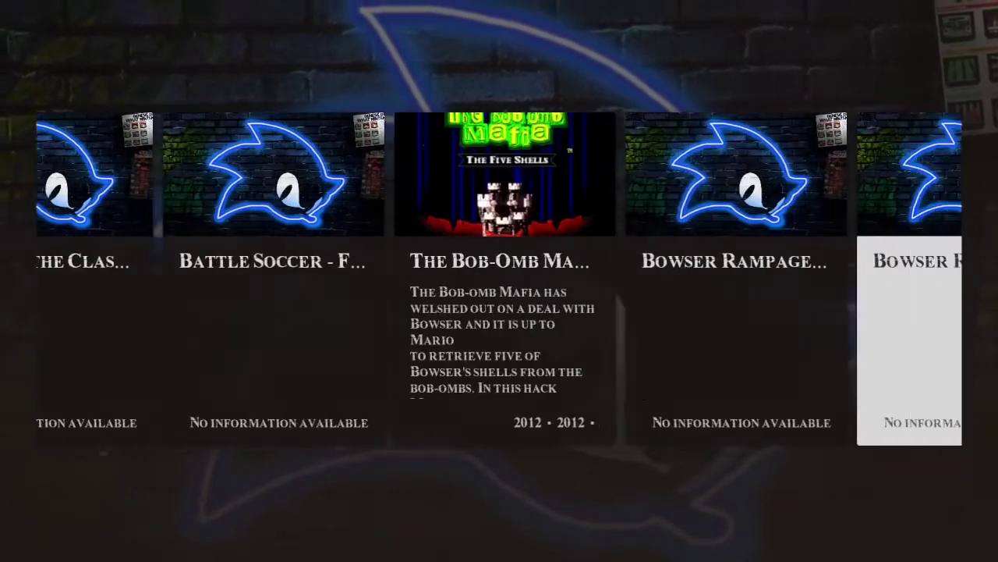
# Go back to The Bob-Omb Mafia hack, open it and return to the hacks list
pyautogui.press('Right')
pyautogui.press('Left')
pyautogui.press('Left')
pyautogui.press('Left')
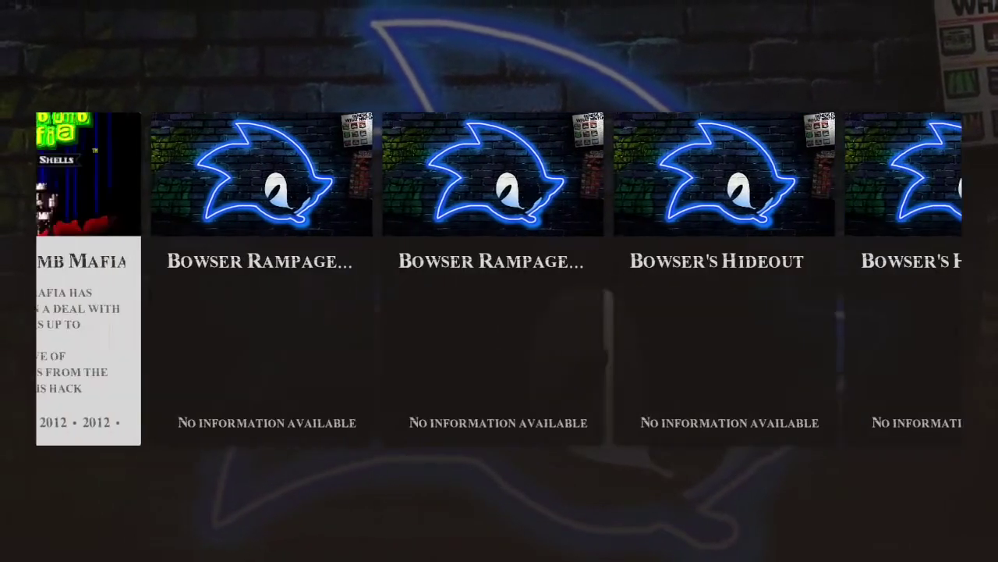
pyautogui.press('Left')
pyautogui.press('Right')
pyautogui.press('Return')
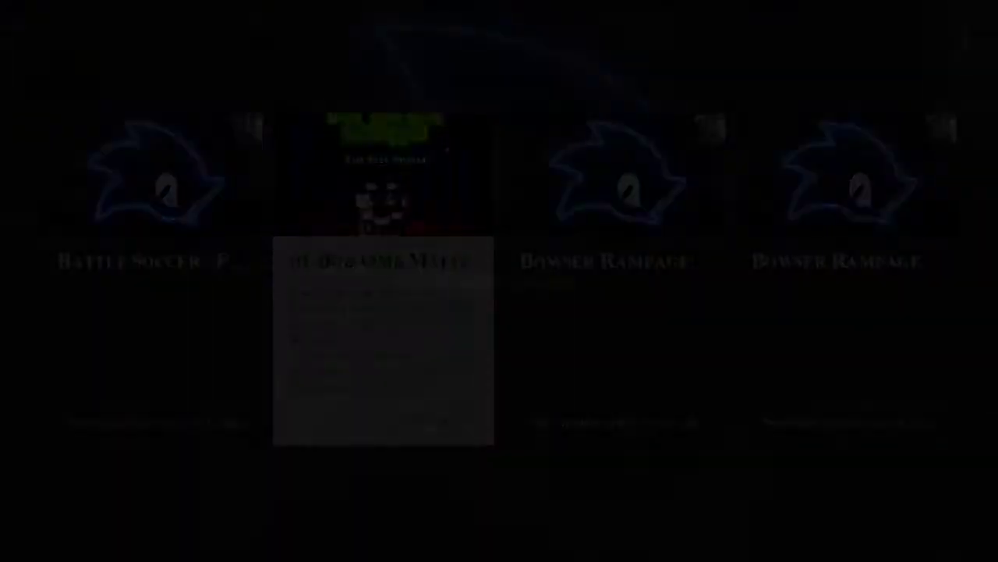
pyautogui.press('Escape')
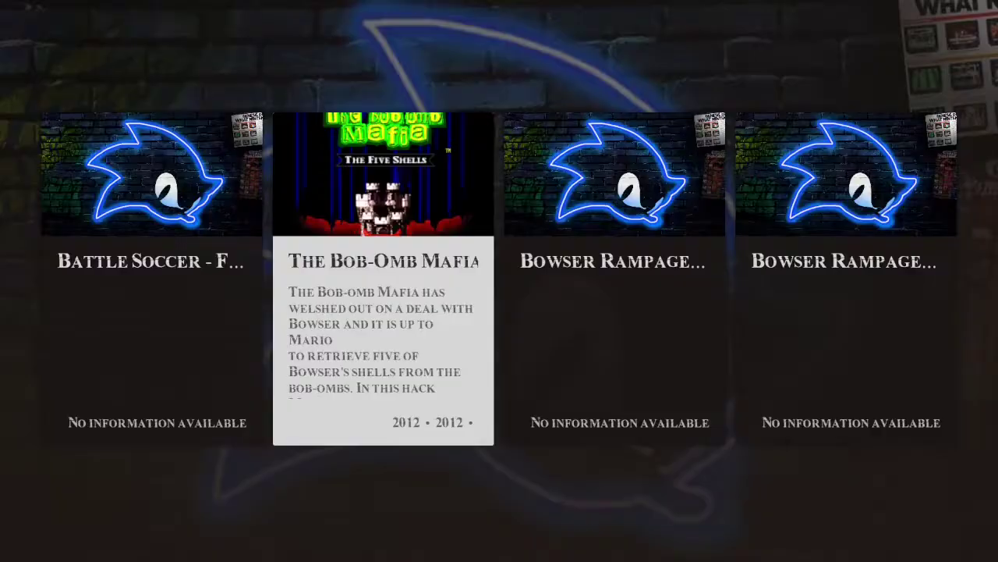
# Leave the hacks collection and open the Super Nintendo Entertainment System - SNES platform instead
pyautogui.press('Right')
pyautogui.press('Right')
pyautogui.press('Right')
pyautogui.press('Right')
pyautogui.press('Right')
pyautogui.press('Right')
pyautogui.press('Escape')
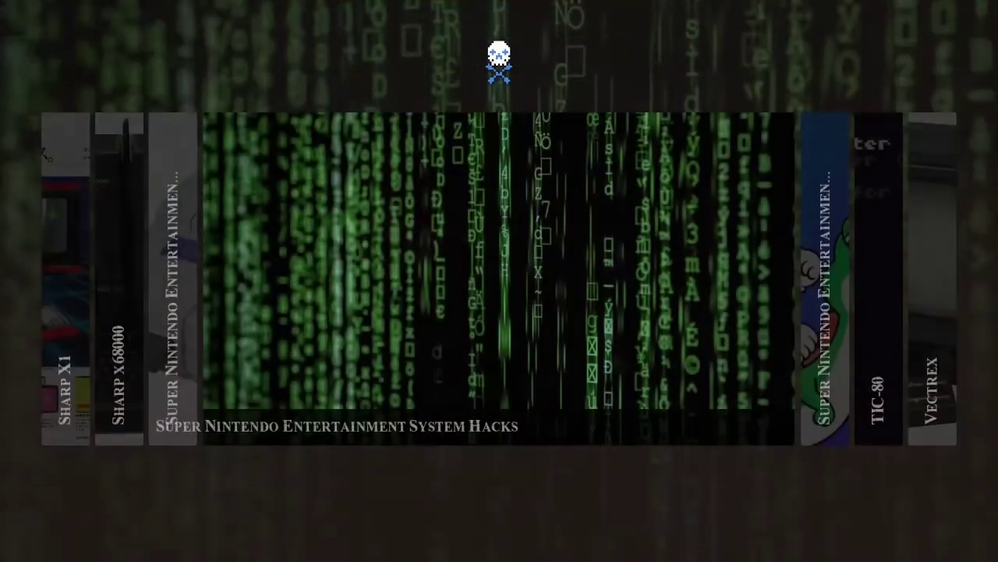
pyautogui.press('Left')
pyautogui.press('Left')
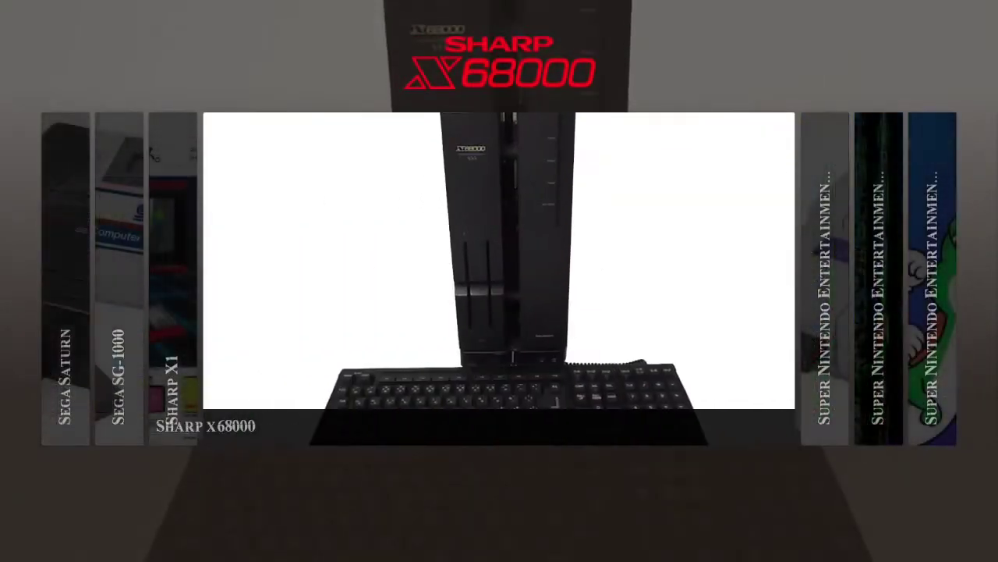
pyautogui.press('Right')
pyautogui.press('Return')
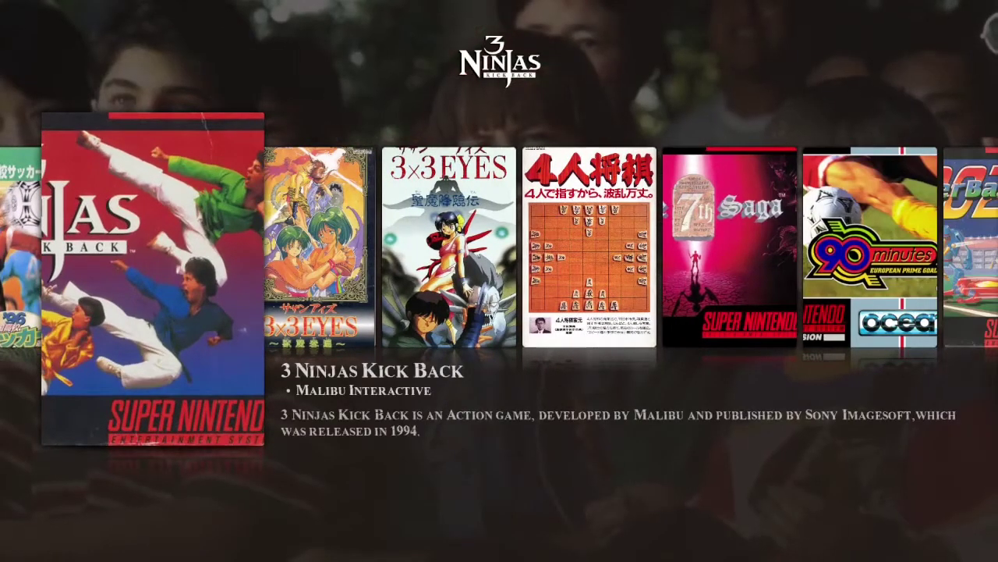
# Look through the SNES game covers from 3 Ninjas Kick Back onward through the titles starting with A
pyautogui.press('Right')
pyautogui.press('Right')
pyautogui.press('Right')
pyautogui.press('Right')
pyautogui.press('Right')
pyautogui.press('Right')
pyautogui.press('Right')
pyautogui.press('Right')
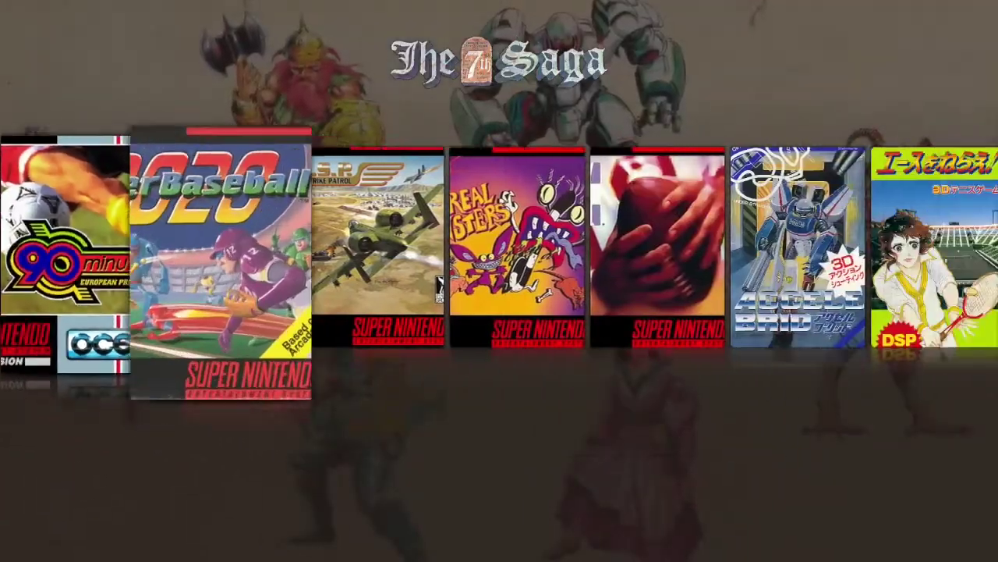
pyautogui.press('Right')
pyautogui.press('Right')
pyautogui.press('Right')
pyautogui.press('Right')
pyautogui.press('Right')
pyautogui.press('Right')
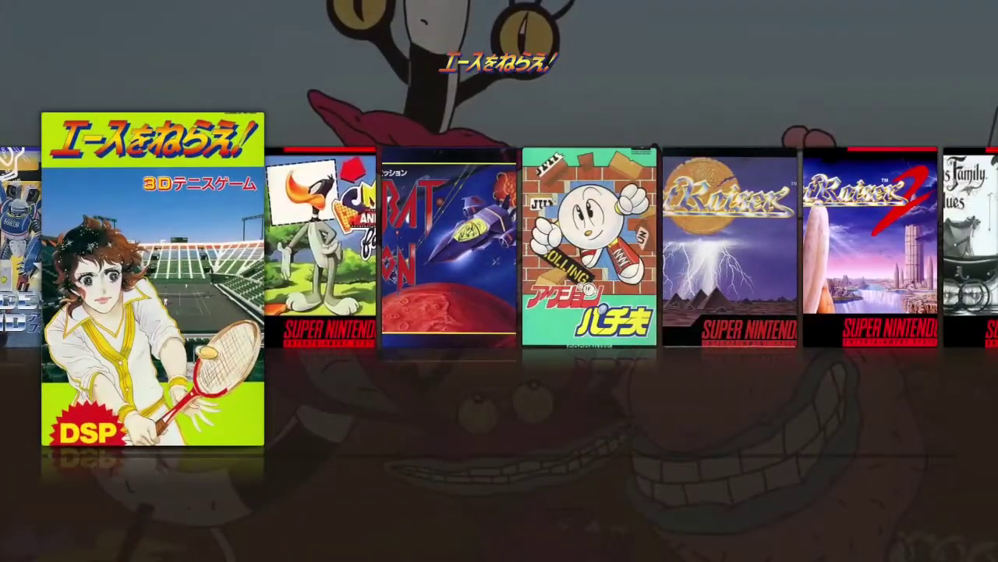
pyautogui.press('Right')
pyautogui.press('Right')
pyautogui.press('Right')
pyautogui.press('Right')
pyautogui.press('Right')
pyautogui.press('Right')
pyautogui.press('Right')
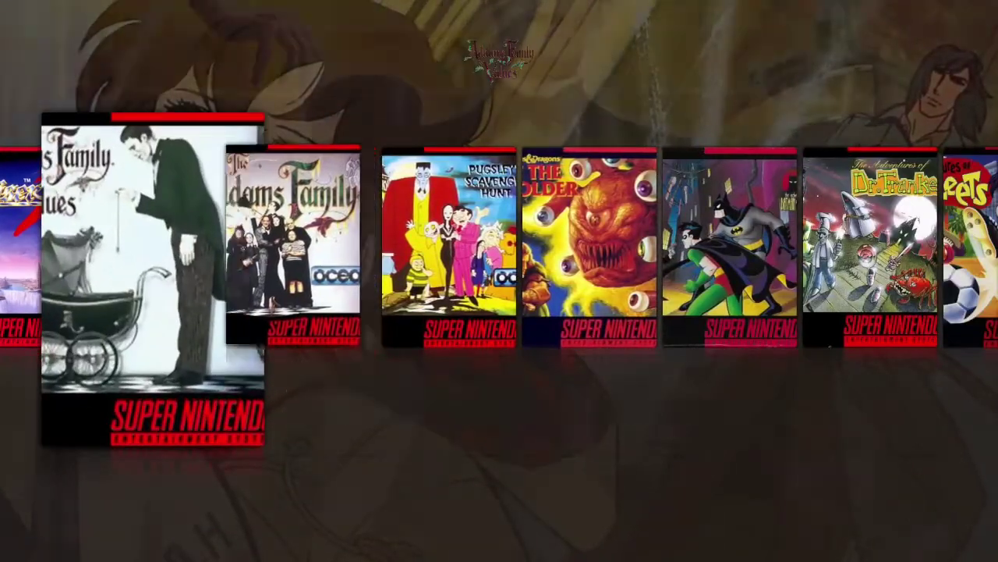
pyautogui.press('Right')
pyautogui.press('Right')
pyautogui.press('Right')
pyautogui.press('Right')
pyautogui.press('Right')
pyautogui.press('Right')
pyautogui.press('Right')
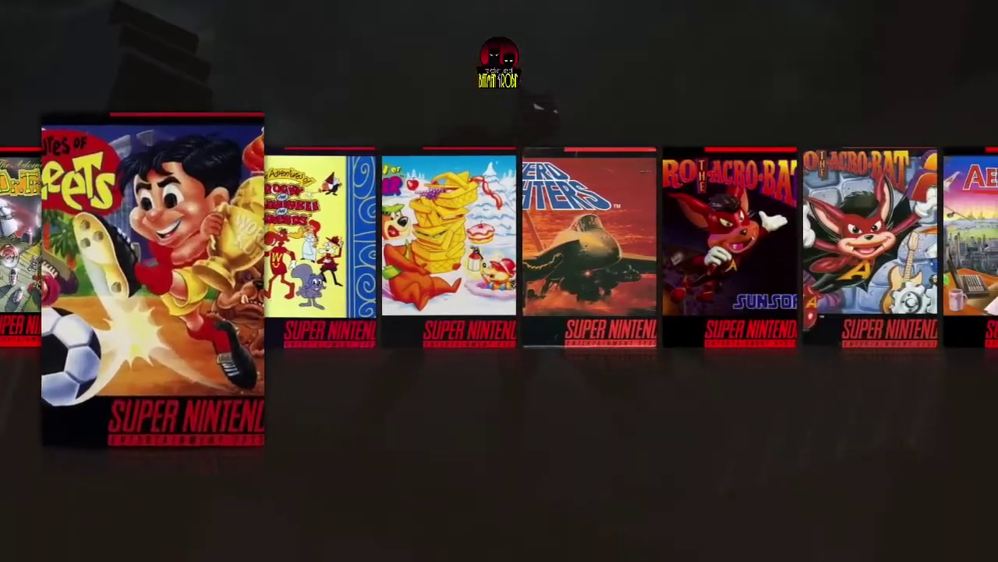